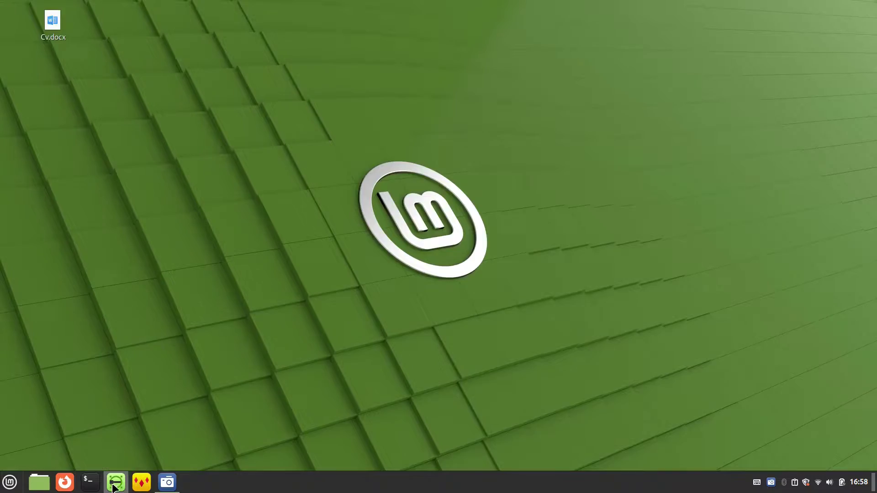
Set the current drawing's grid spacing to 2.54
left_click(116, 483)
left_click(48, 20)
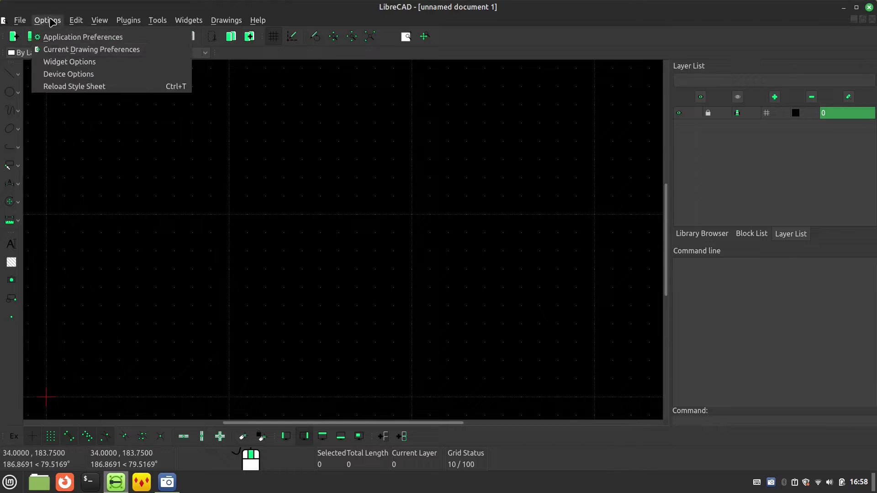
left_click(64, 50)
left_click(309, 108)
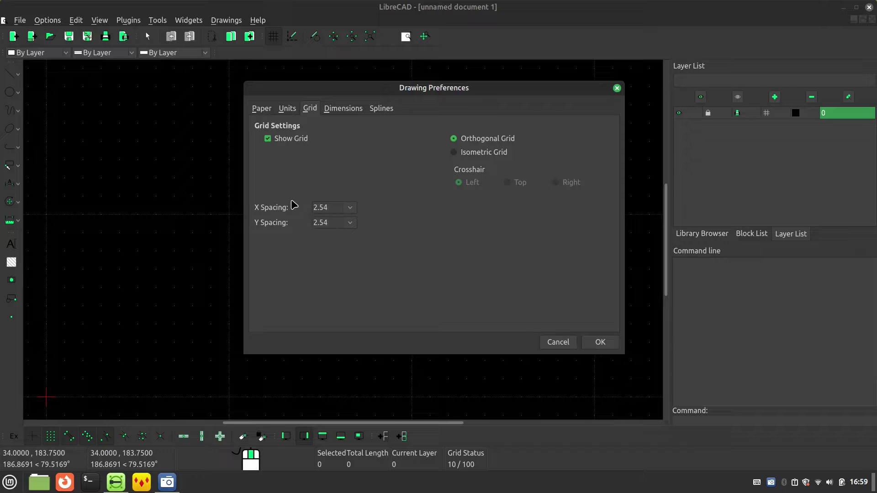
left_click(600, 342)
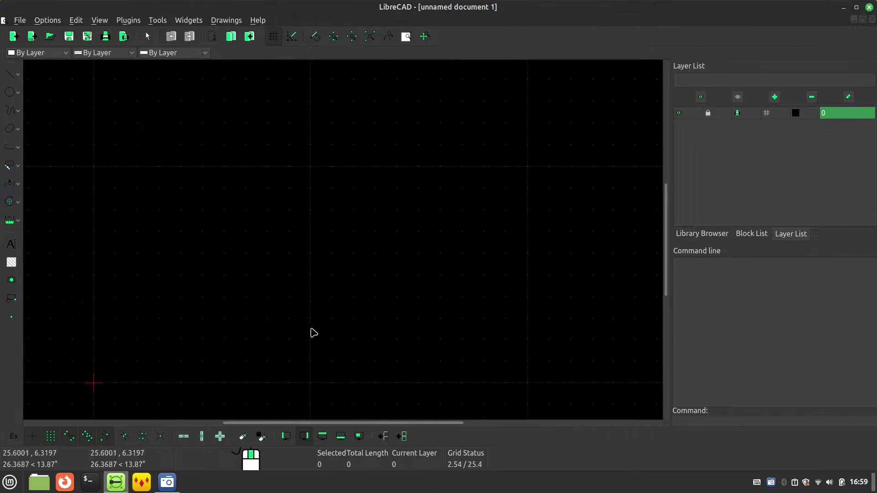
Place six 0.4-radius pad circles on grid points in an L shape
left_click(13, 94)
left_click(50, 88)
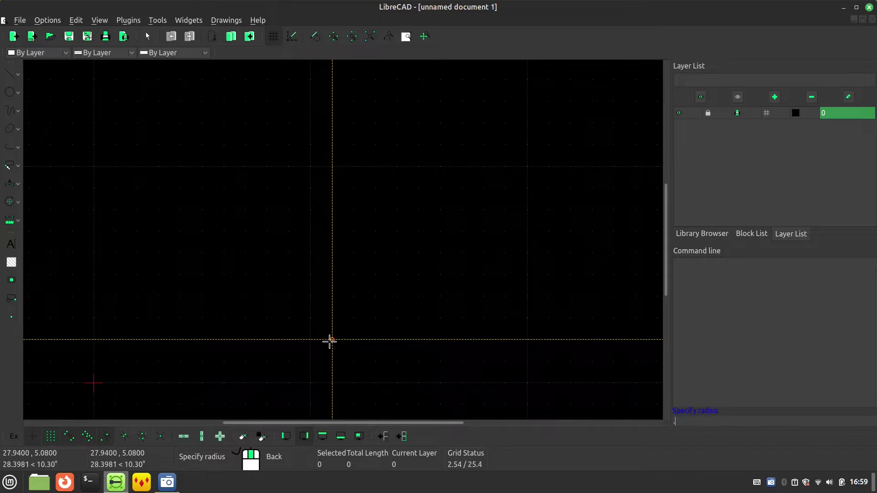
key("Return")
type(".4")
left_click(332, 296)
type(".4")
left_click(333, 274)
type(".4")
left_click(376, 339)
type(".4")
left_click(440, 340)
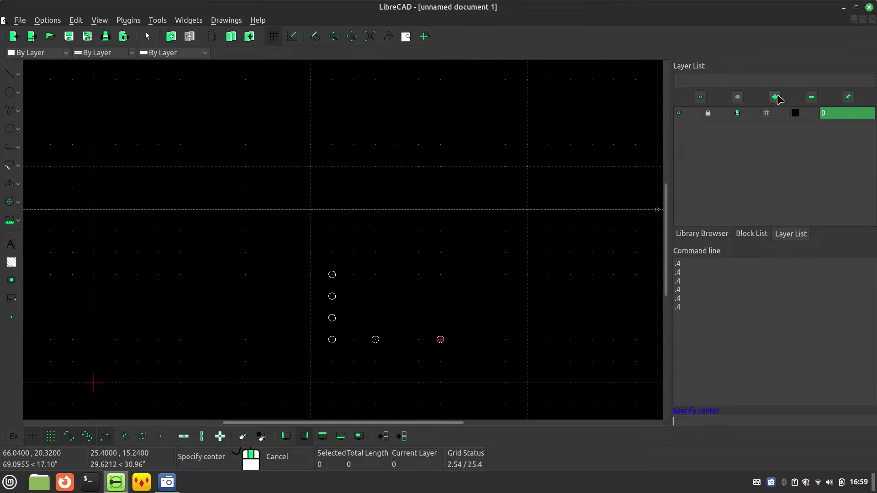
Add a Components layer coloured Red with 0.20mm line width
left_click(775, 97)
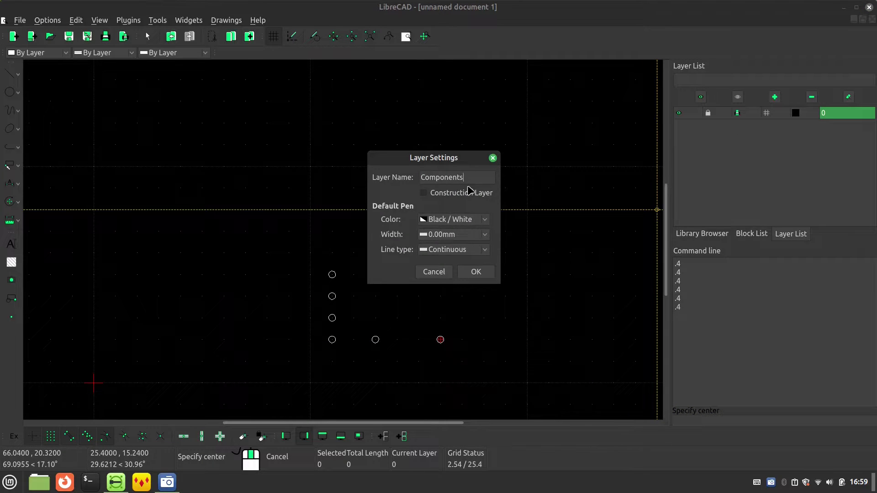
left_click(466, 219)
left_click(445, 72)
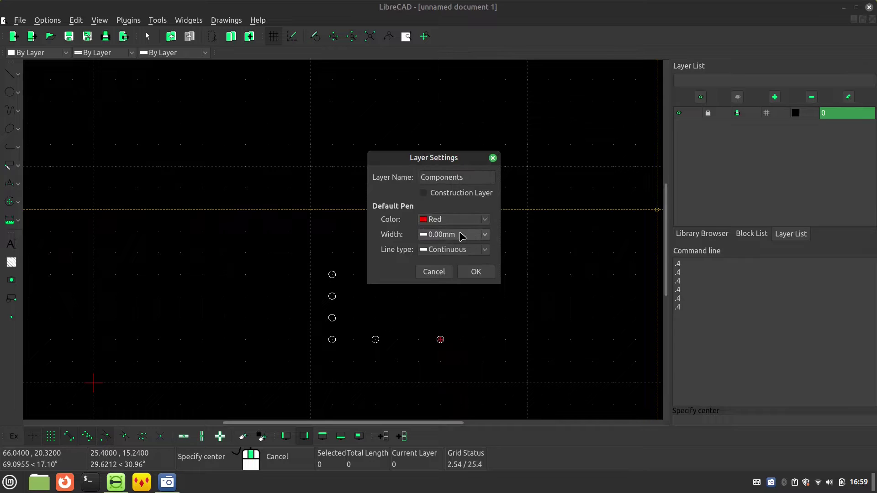
left_click(462, 236)
left_click(445, 261)
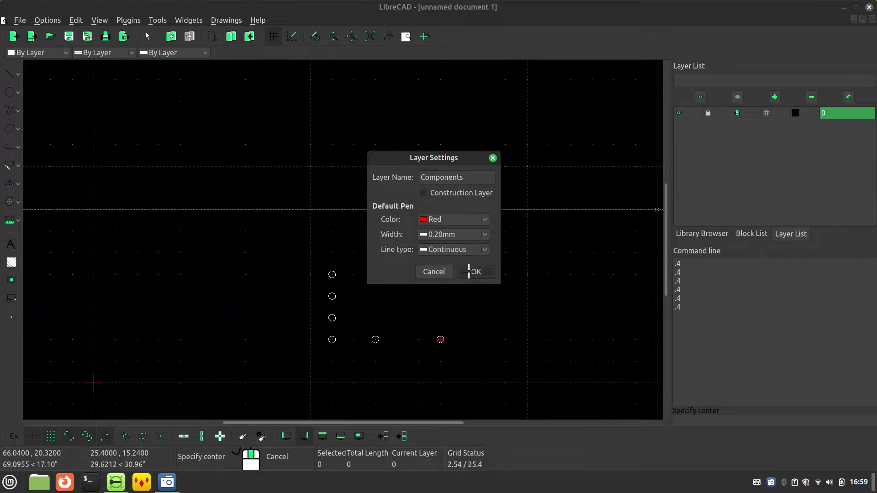
left_click(469, 271)
Draw a lead line between the two right-hand pads
left_click(11, 75)
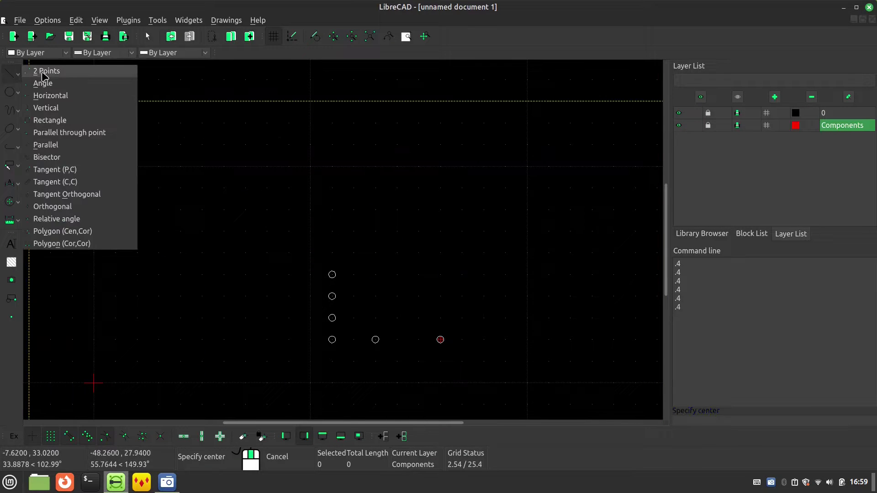
left_click(45, 71)
left_click(375, 340)
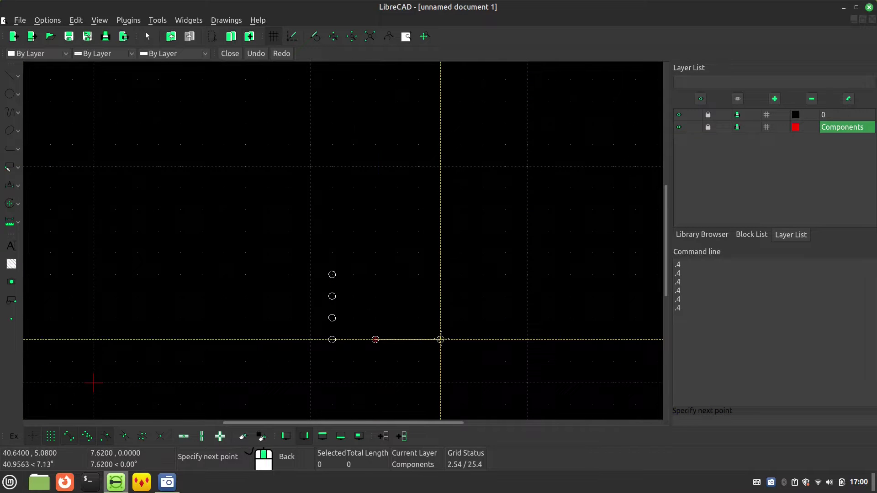
scroll(441, 339, "up", 4)
left_click(415, 318)
right_click(390, 347)
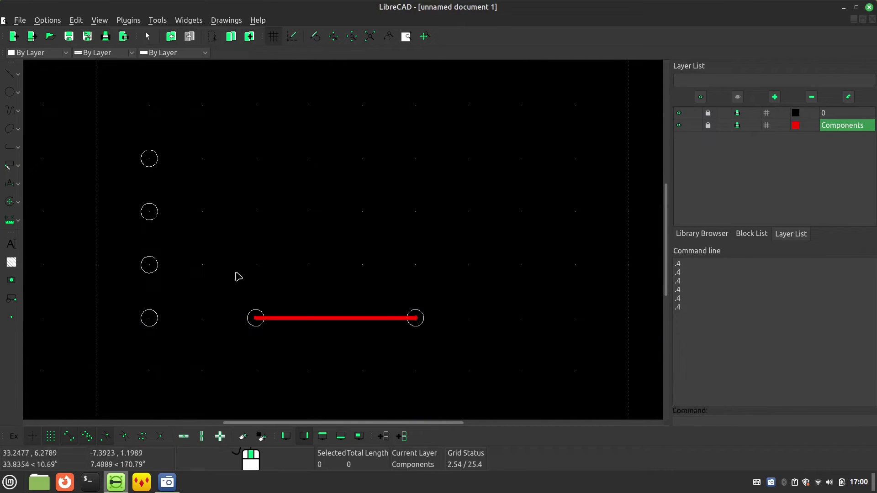
Add two radius-1 guide circles on the lead line
left_click(10, 92)
left_click(46, 87)
left_click(309, 318)
type("1")
key("Return")
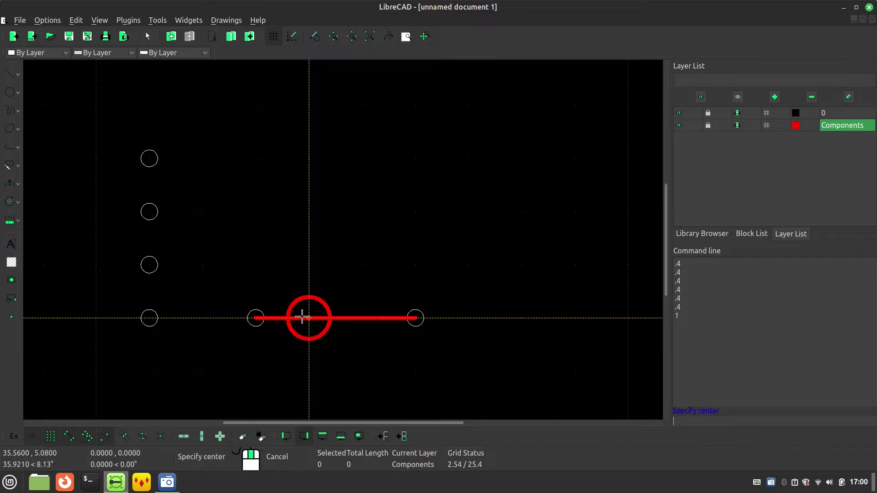
left_click(308, 319)
key("Return")
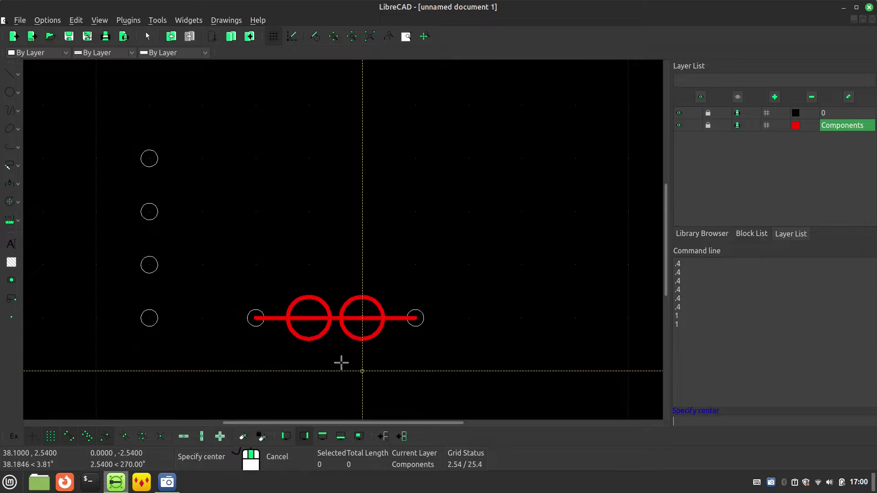
Draw the diode's triangle and the vertical bar at its tip using the guide circles
left_click(10, 74)
left_click(46, 69)
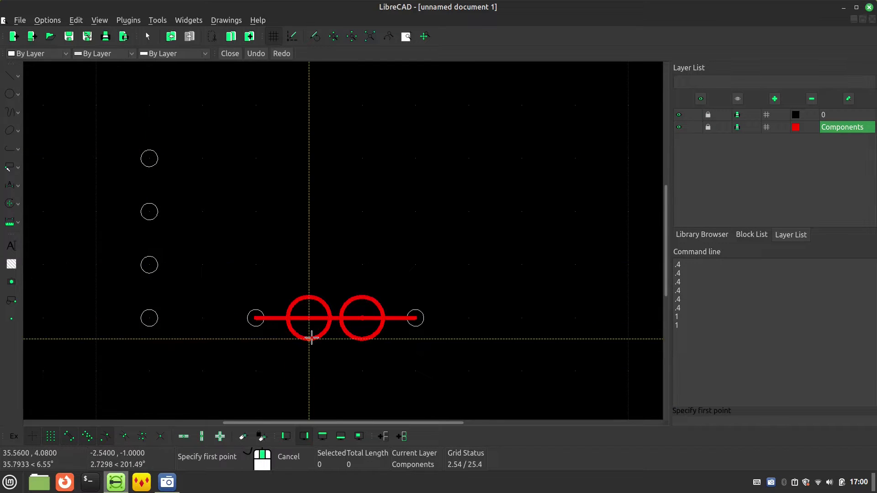
left_click(309, 340)
left_click(308, 296)
left_click(362, 318)
left_click(309, 340)
right_click(309, 340)
left_click(362, 340)
left_click(362, 296)
right_click(363, 296)
right_click(362, 296)
Delete the two guide circles
left_click(343, 308)
left_click(300, 338)
key("Delete")
scroll(269, 343, "down", 2)
scroll(399, 347, "down", 2)
scroll(400, 346, "up", 3)
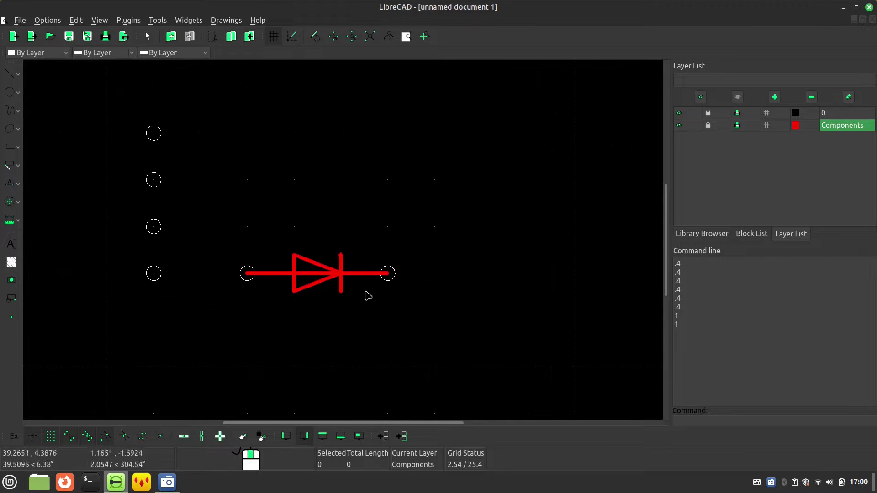
Copy the whole diode 2.54 upward, keeping the original
left_click_drag(386, 312, 238, 216)
left_click(156, 26)
mouse_move(211, 124)
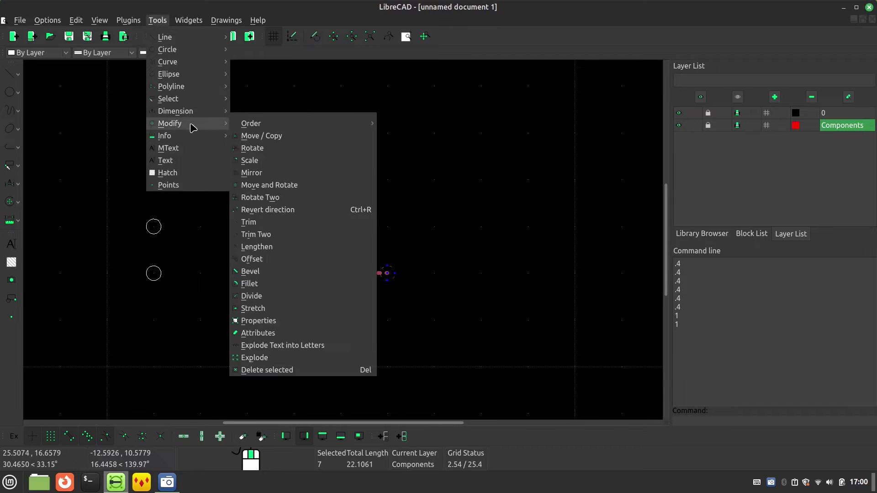
left_click(334, 135)
left_click(248, 273)
left_click(247, 227)
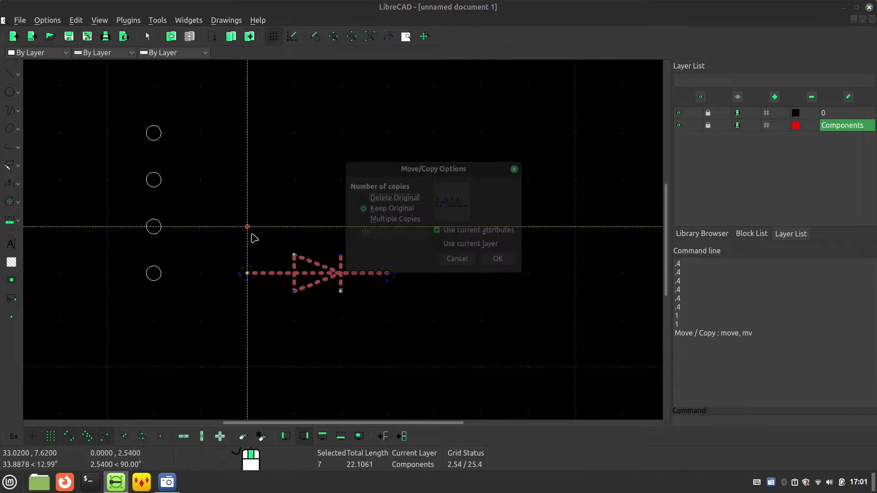
left_click(500, 260)
Repeat the 2.54 copy twice more to complete a left column of four diodes
right_click(284, 227)
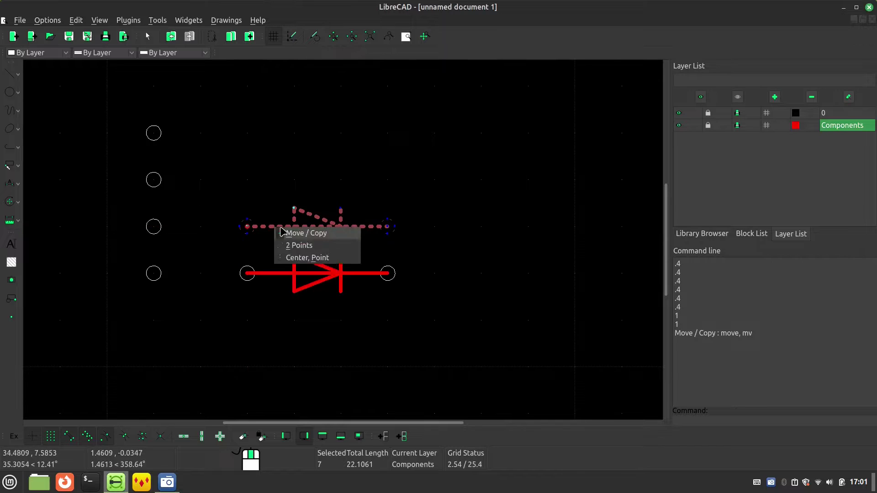
left_click(297, 232)
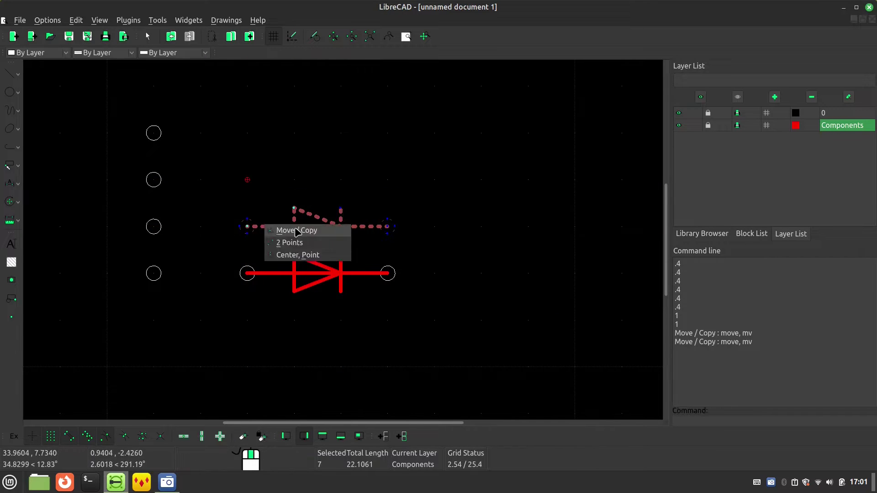
left_click(247, 227)
left_click(247, 179)
key("Return")
right_click(243, 182)
left_click(262, 188)
left_click(248, 180)
left_click(247, 133)
left_click(499, 263)
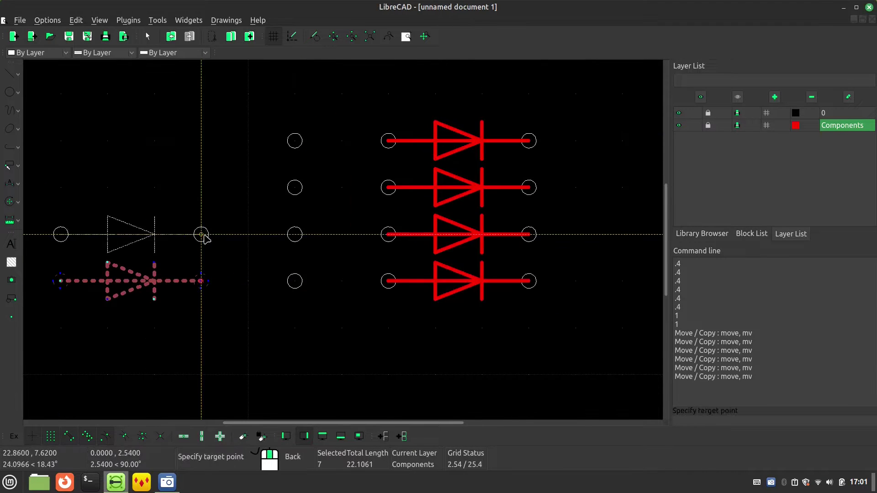
Build the right column of four diodes with repeated 2.54-step copies
left_click(201, 235)
left_click(201, 235)
left_click(201, 188)
key("Return")
right_click(203, 188)
left_click(228, 190)
left_click(201, 141)
left_click(201, 93)
key("Return")
Add a CUT layer coloured Dark Green with 0.80mm line width
scroll(323, 274, "down", 2)
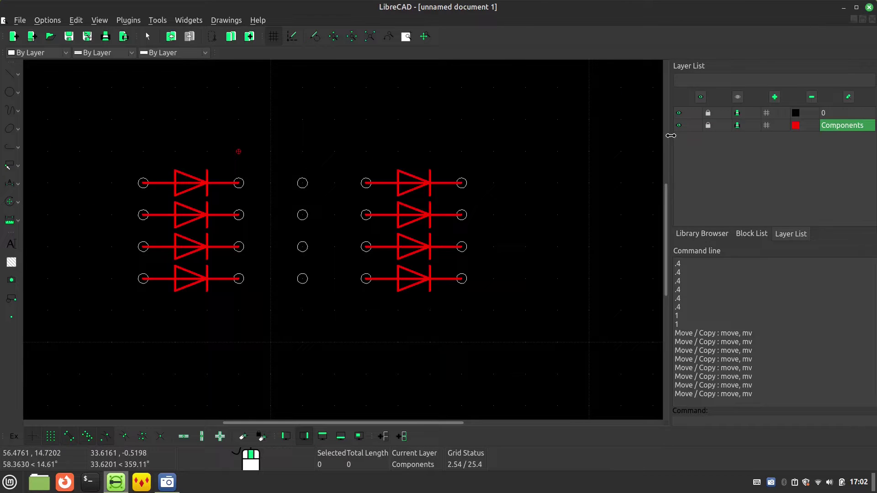
left_click(775, 97)
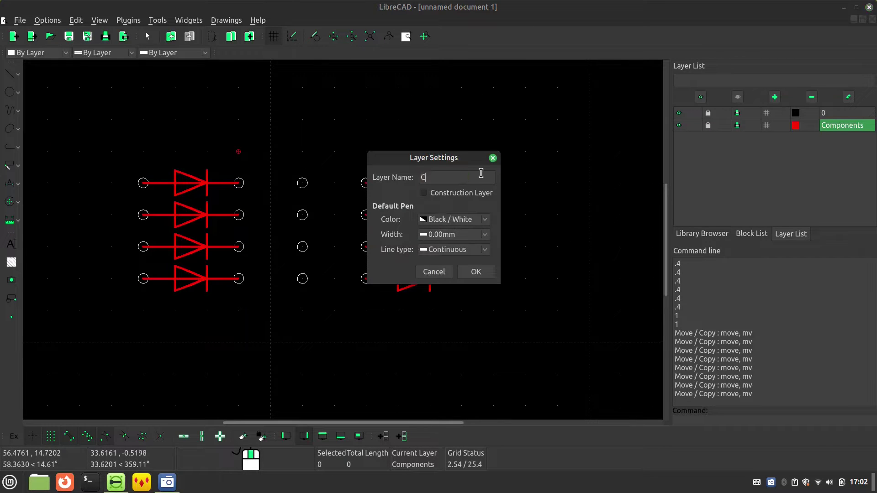
left_click(452, 220)
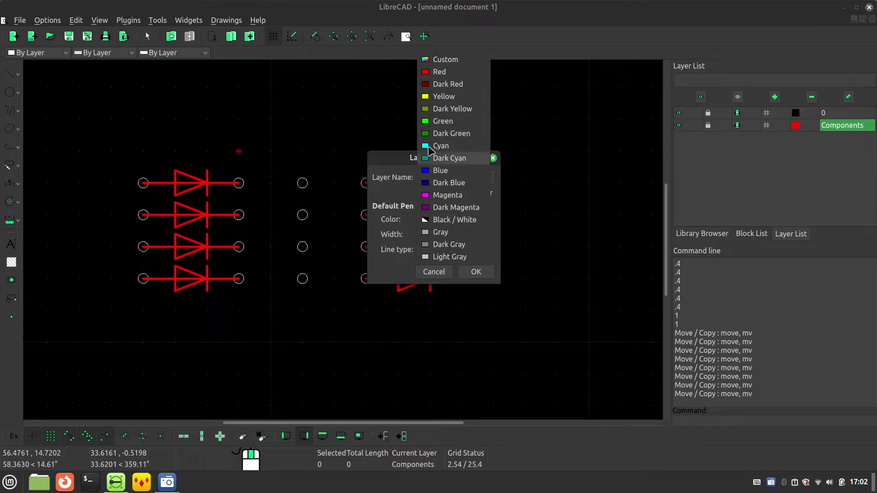
left_click(438, 134)
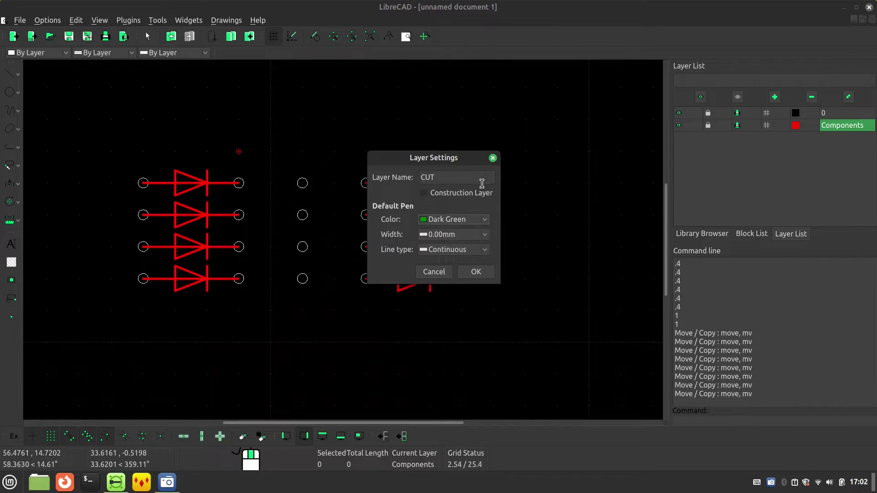
left_click(470, 235)
left_click(446, 367)
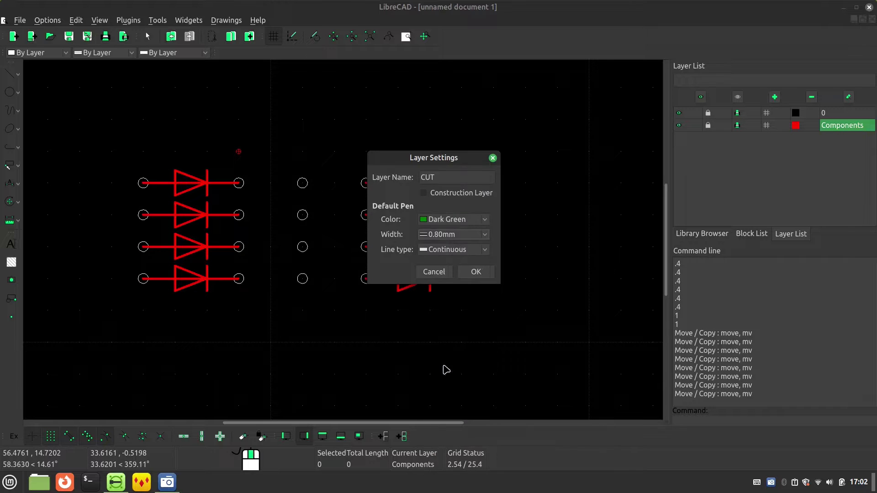
left_click(476, 272)
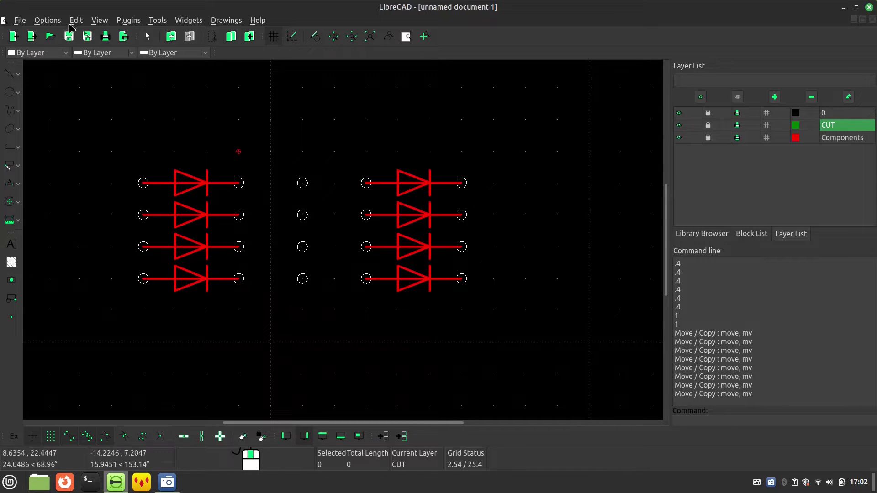
Change the drawing's grid spacing to 1.27
left_click(48, 21)
left_click(54, 48)
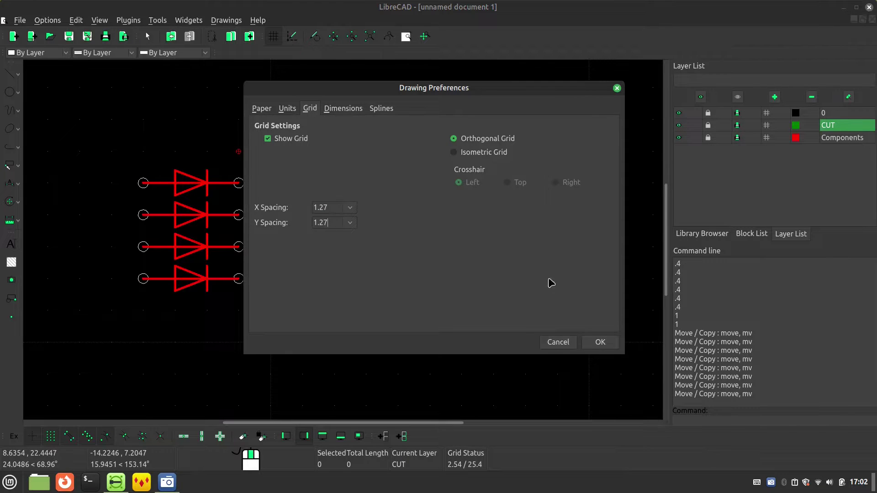
left_click(600, 342)
scroll(325, 236, "up", 5)
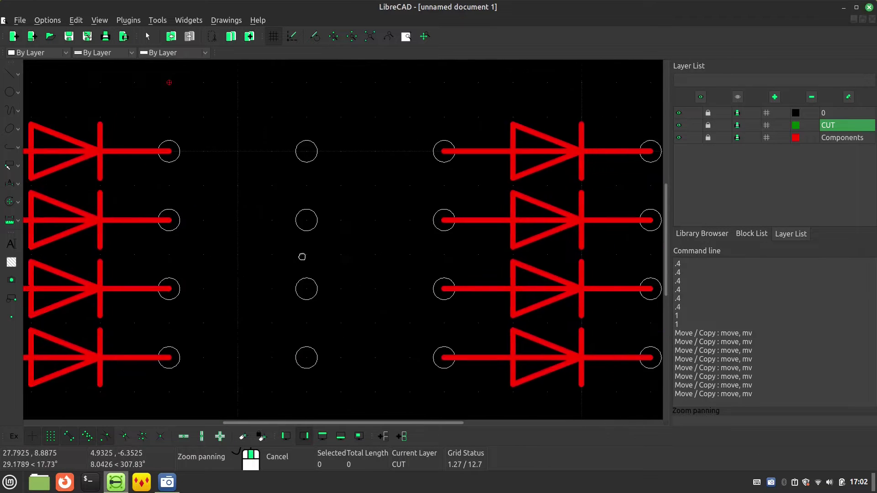
Draw the rectangular cut outline around both diode columns
scroll(262, 207, "down", 1)
left_click(10, 74)
left_click(27, 74)
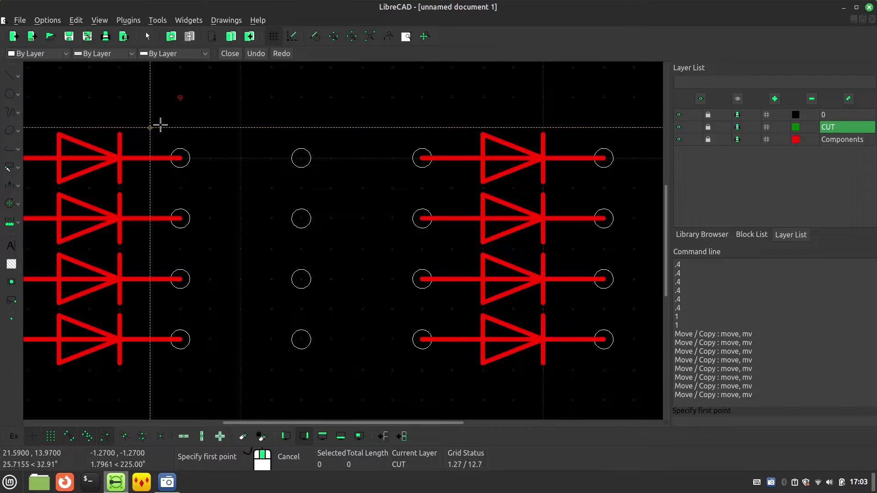
left_click(160, 125)
left_click(453, 129)
left_click(453, 369)
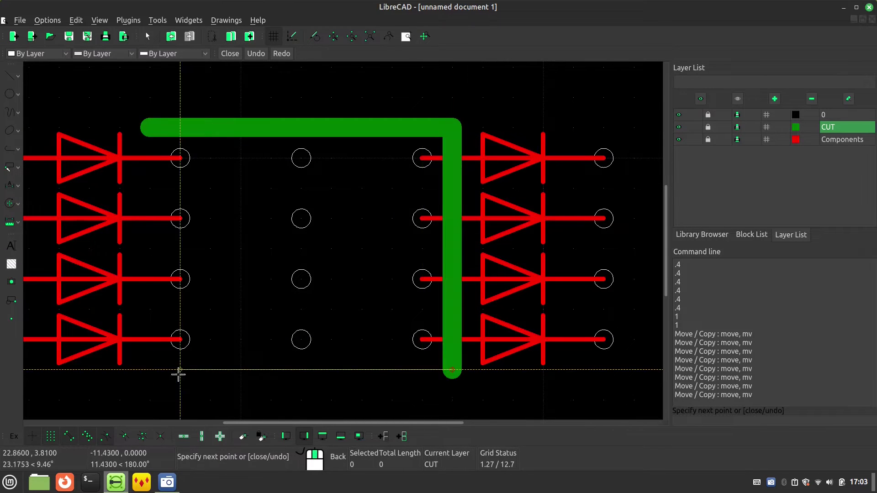
left_click(150, 370)
left_click(150, 128)
right_click(153, 171)
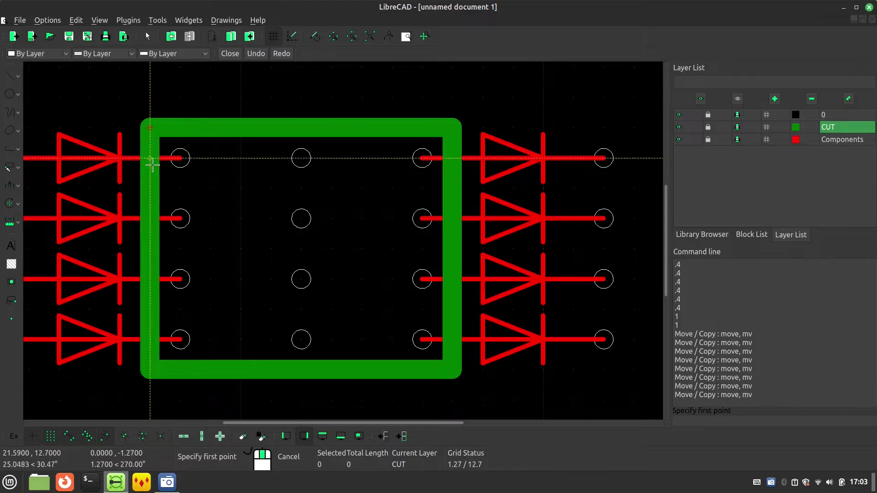
Draw three horizontal cut lines across the rectangle, dividing it into four strips
left_click(150, 188)
left_click(453, 189)
right_click(446, 194)
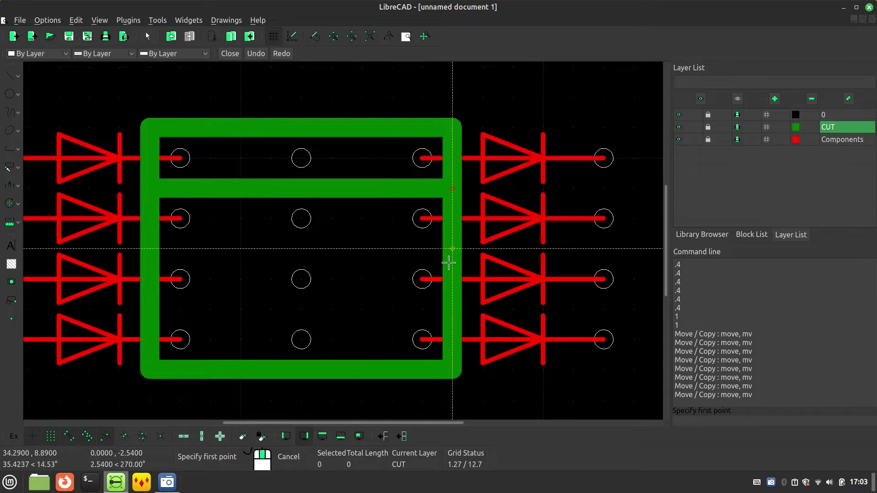
left_click(452, 251)
left_click(155, 249)
right_click(158, 292)
left_click(151, 310)
left_click(437, 310)
right_click(378, 319)
right_click(366, 331)
scroll(366, 333, "down", 3)
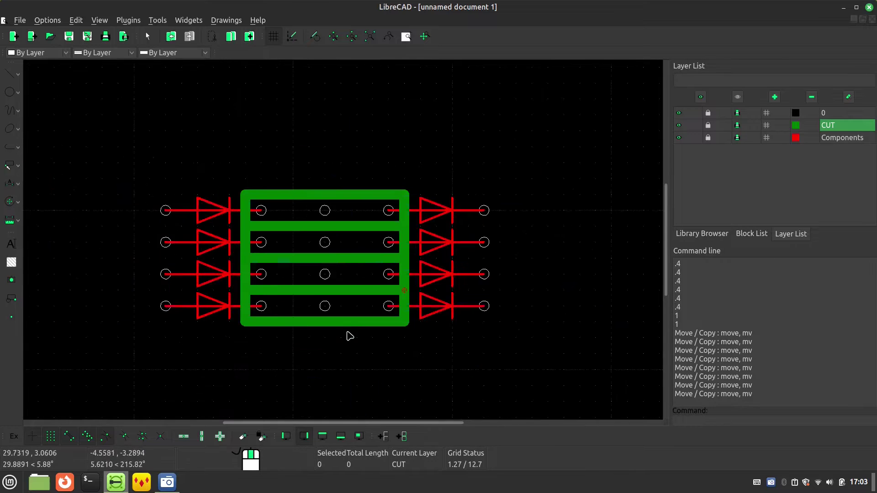
scroll(350, 337, "down", 2)
scroll(371, 151, "up", 4)
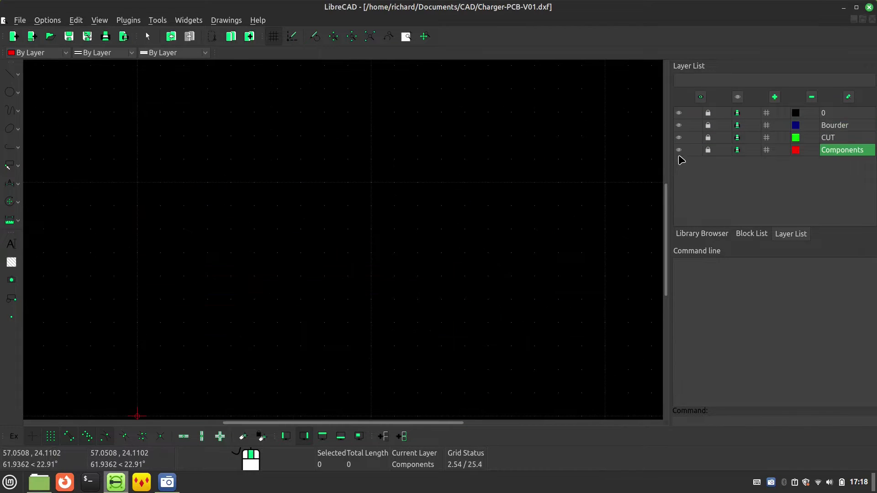
Make the Components, 0, Bourder and CUT layers visible
left_click(679, 151)
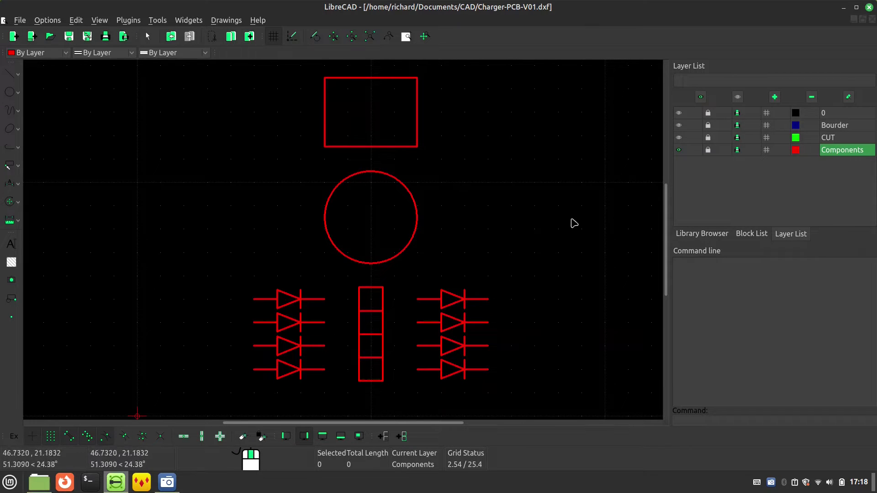
left_click(680, 114)
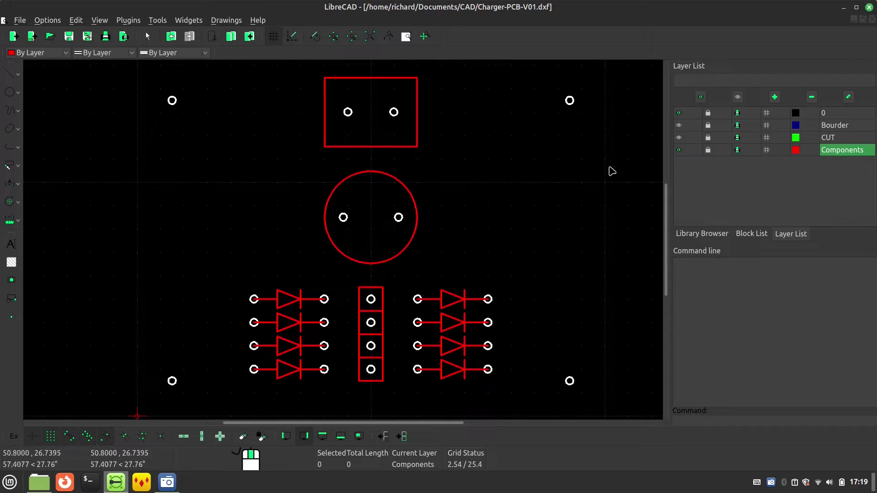
left_click(679, 125)
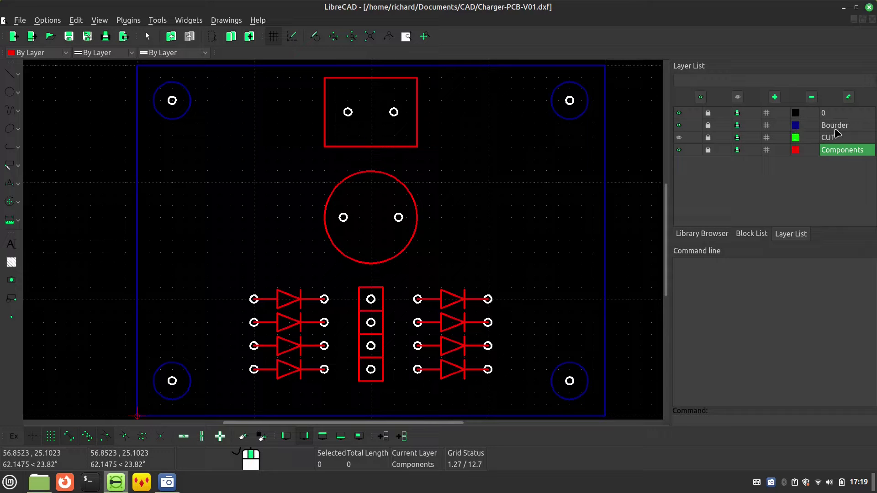
left_click(678, 138)
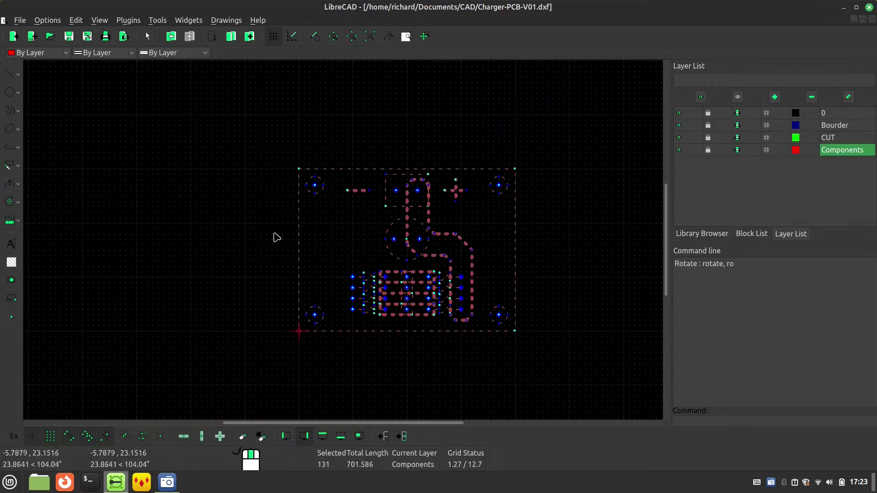
Rotate the board 90° and move the whole drawing to a new position
left_click(298, 333)
left_click(495, 272)
key("ctrl+a")
right_click(137, 149)
left_click(151, 163)
left_click(300, 330)
left_click(471, 349)
scroll(490, 188, "up", 3)
scroll(490, 189, "down", 2)
middle_click_drag(489, 186, 529, 186)
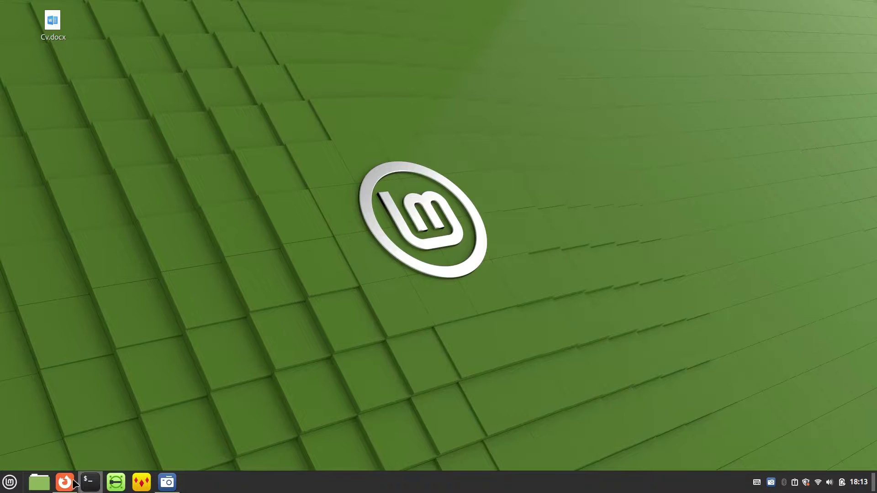
Go to the DXF to G-Code Python convertor page on the projects site
left_click(71, 480)
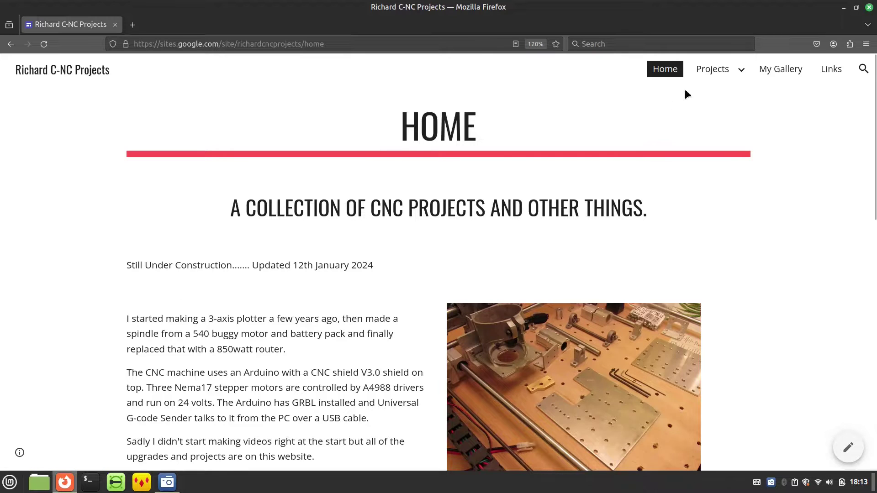
mouse_move(720, 77)
left_click(720, 130)
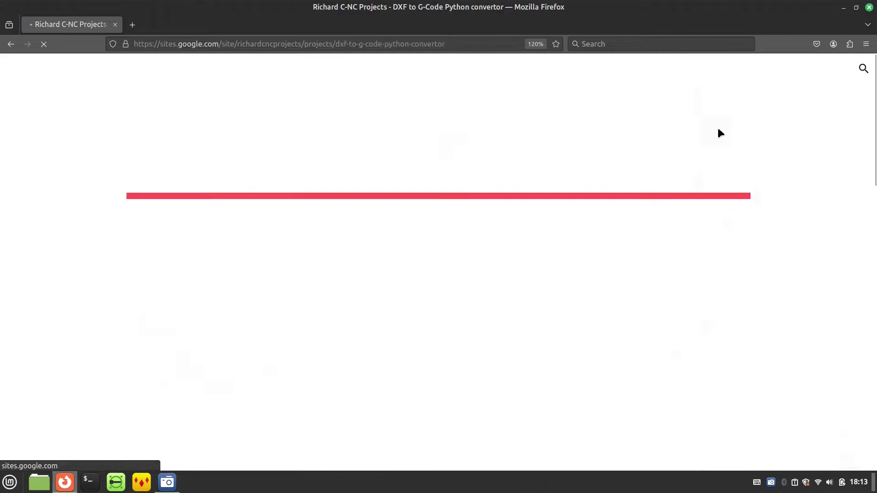
scroll(519, 274, "down", 6)
Expand the Python Code Version 2.1 box and select the entire script
left_click(254, 298)
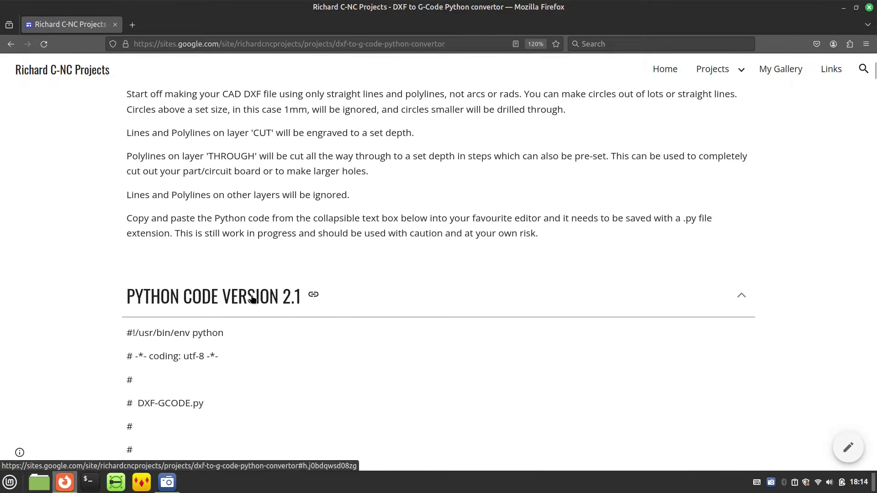
scroll(132, 210, "down", 3)
left_click_drag(127, 207, 357, 208)
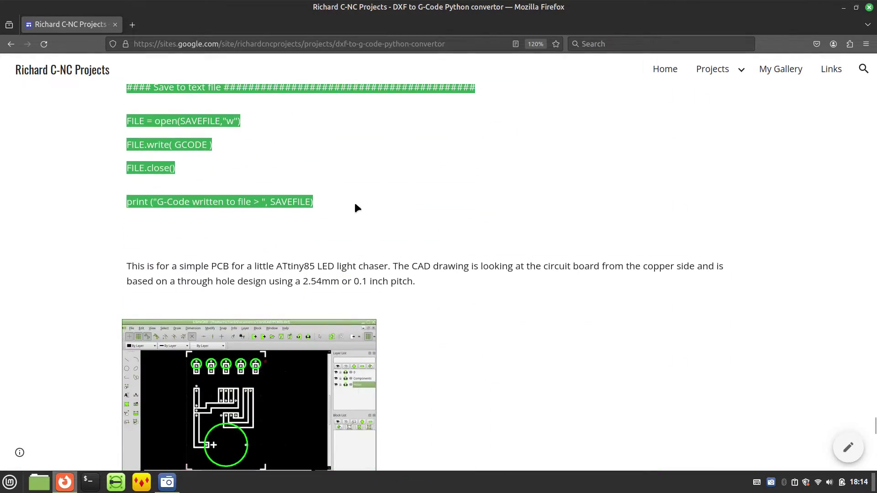
right_click(259, 202)
Copy the script and paste it into Geany's new empty file
left_click(284, 211)
left_click(142, 484)
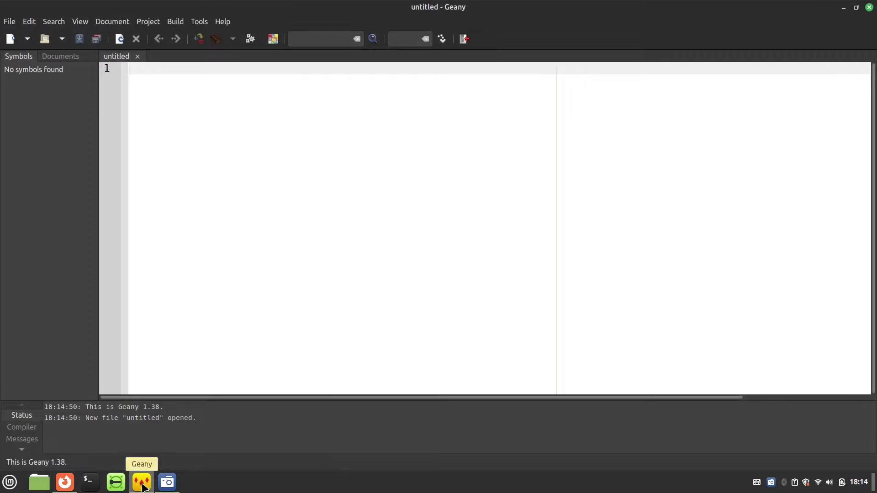
right_click(148, 74)
left_click(157, 133)
scroll(182, 182, "up", 9)
left_click_drag(873, 374, 853, 73)
Save the pasted script as CAM.py in the home folder
left_click(80, 39)
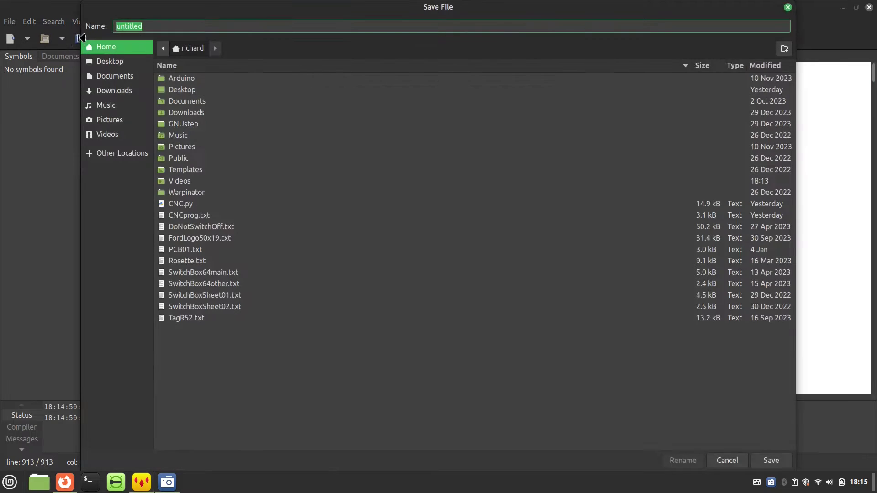
type("CAM.py")
left_click(772, 461)
scroll(242, 249, "down", 20)
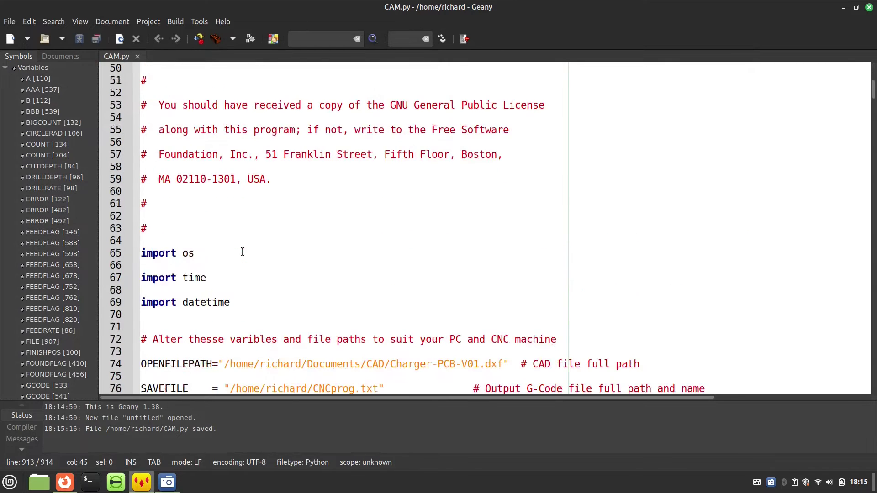
left_click_drag(503, 203, 266, 229)
scroll(297, 266, "down", 1)
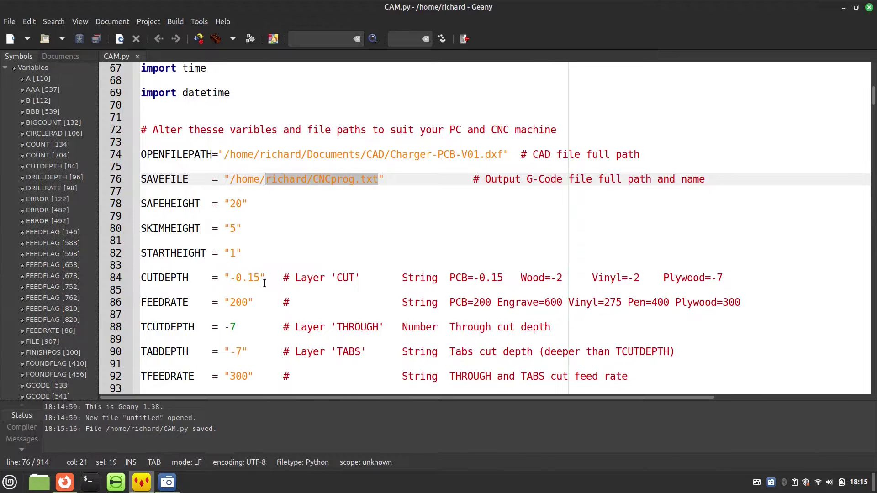
scroll(263, 281, "down", 4)
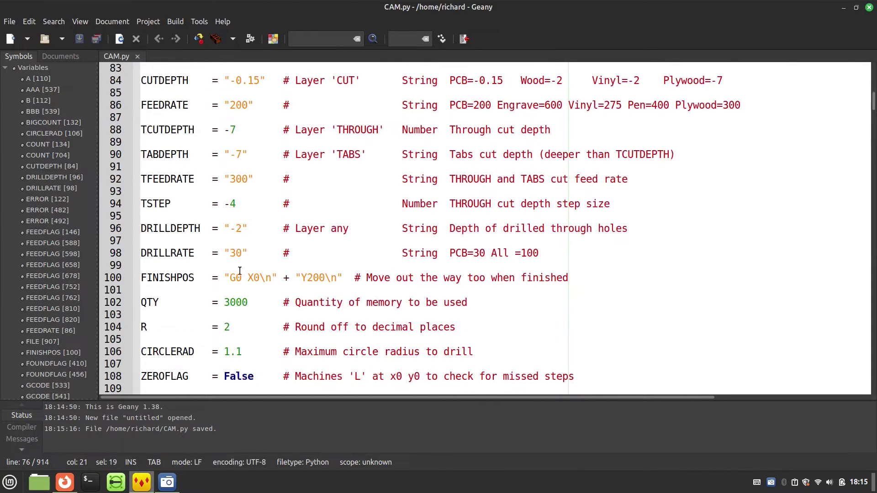
scroll(261, 256, "down", 2)
scroll(265, 270, "up", 6)
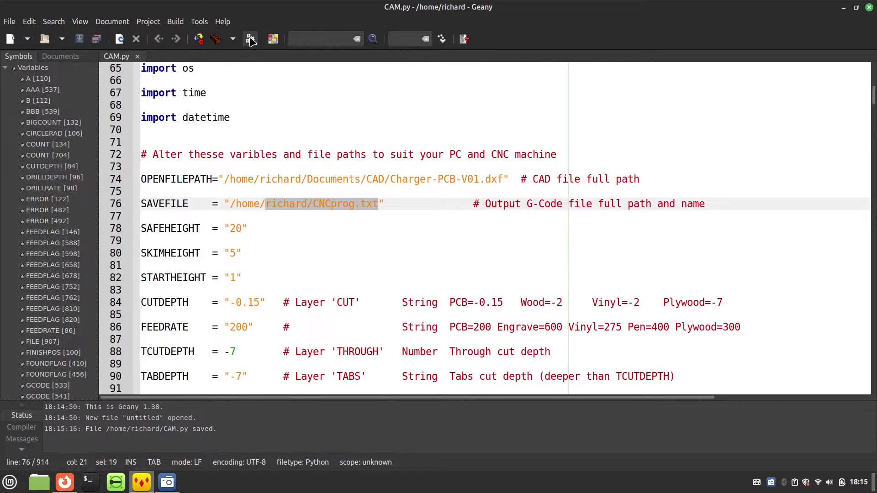
Run CAM.py from Geany and check the Terminal output: 73 lines, 41 circles, 36 holes written to CNCprog.txt
left_click(251, 40)
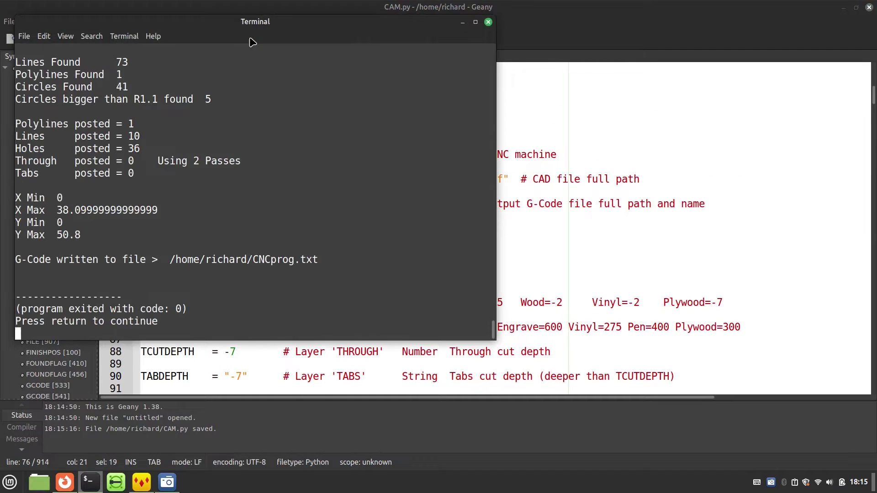
left_click_drag(327, 23, 495, 86)
scroll(350, 284, "up", 8)
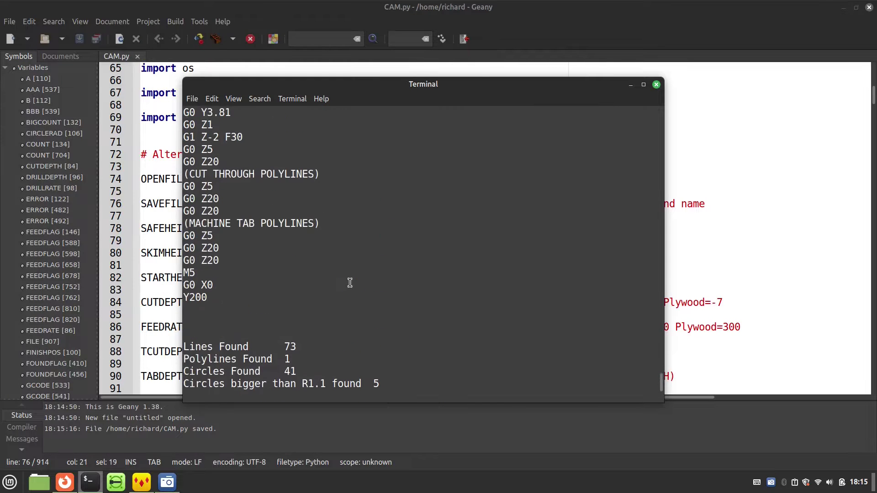
left_click_drag(662, 381, 664, 120)
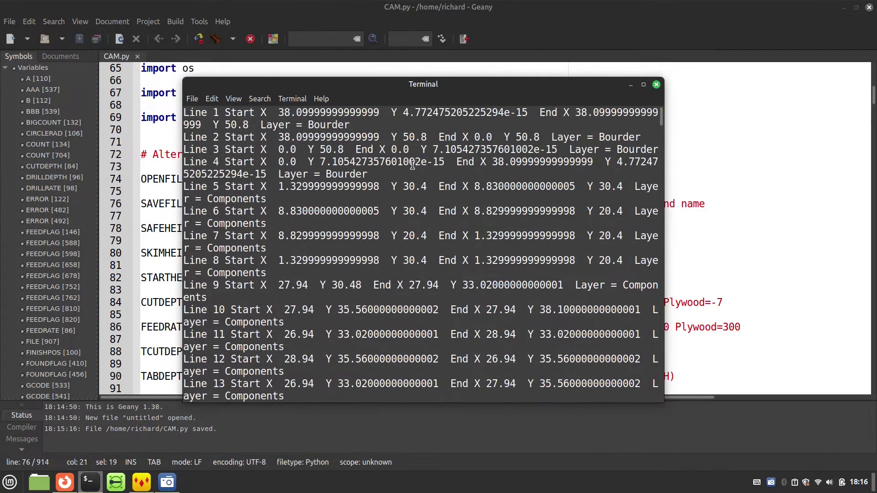
Close the script output, clear the desktop, and open CNCprog.txt from the home folder in Xed
left_click(657, 84)
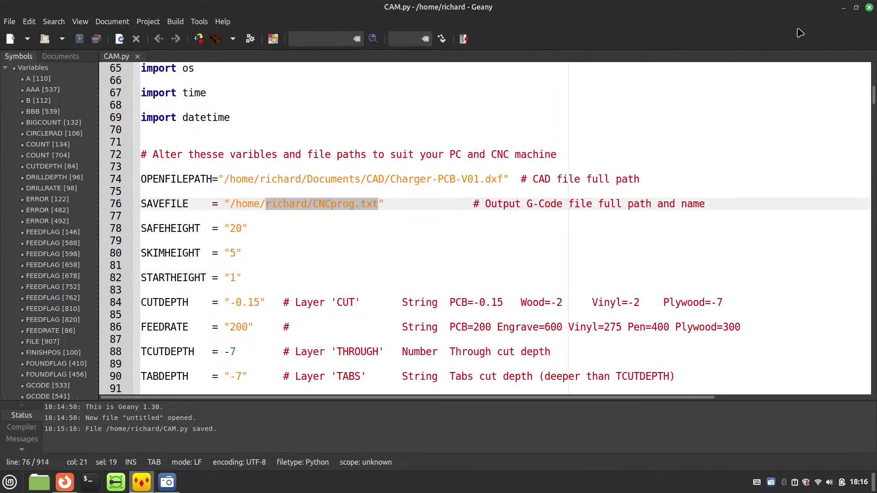
left_click(844, 8)
left_click(845, 10)
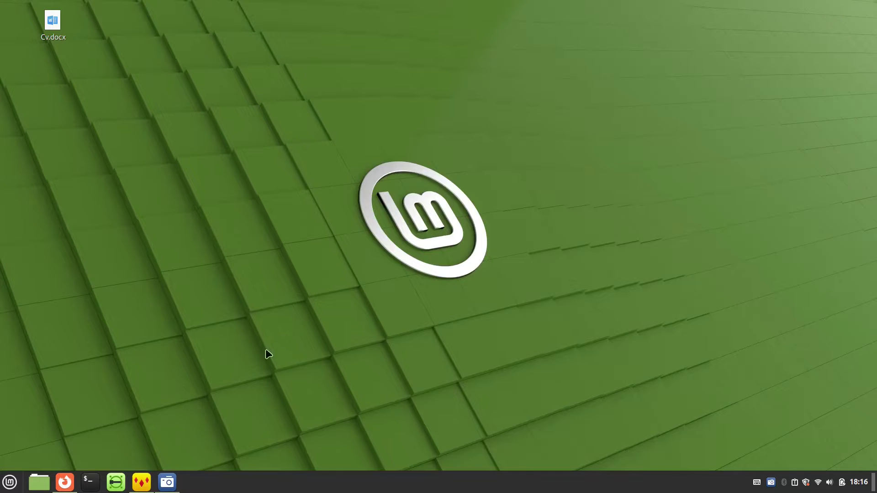
left_click(40, 482)
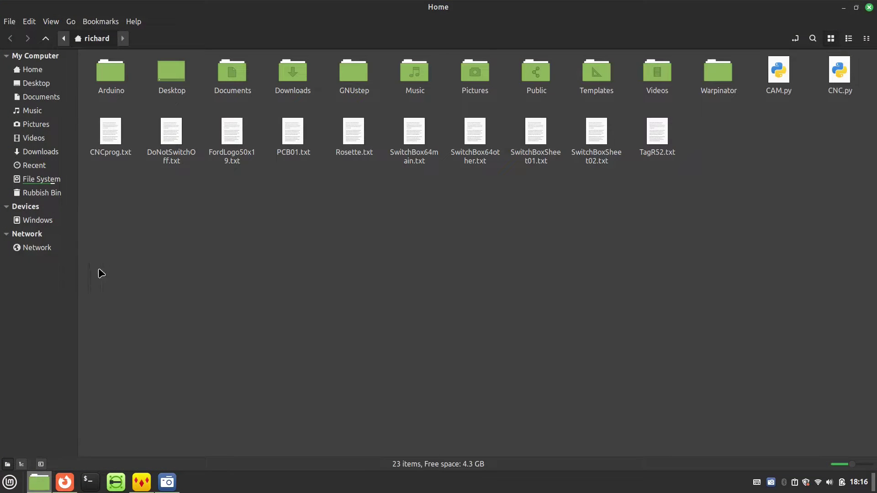
double_click(110, 131)
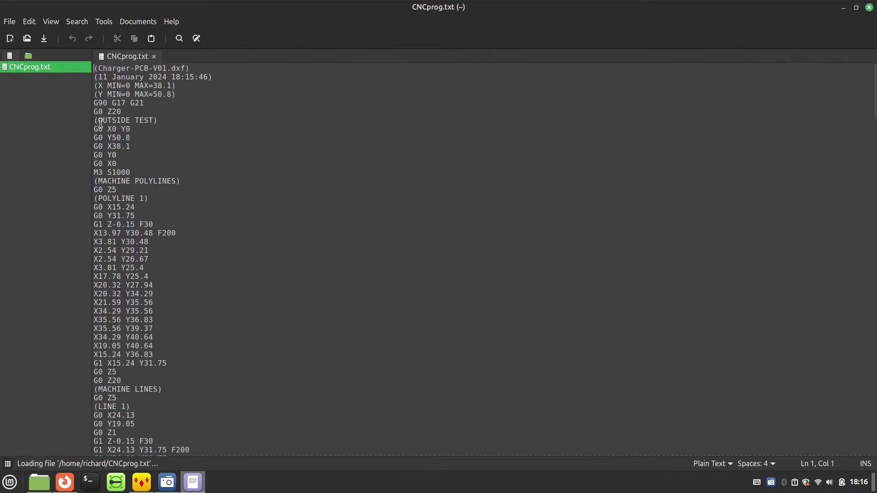
Switch Xed to larger text and scroll through the G-code's polyline, line and drill-hole sections
left_click(51, 21)
left_click(68, 162)
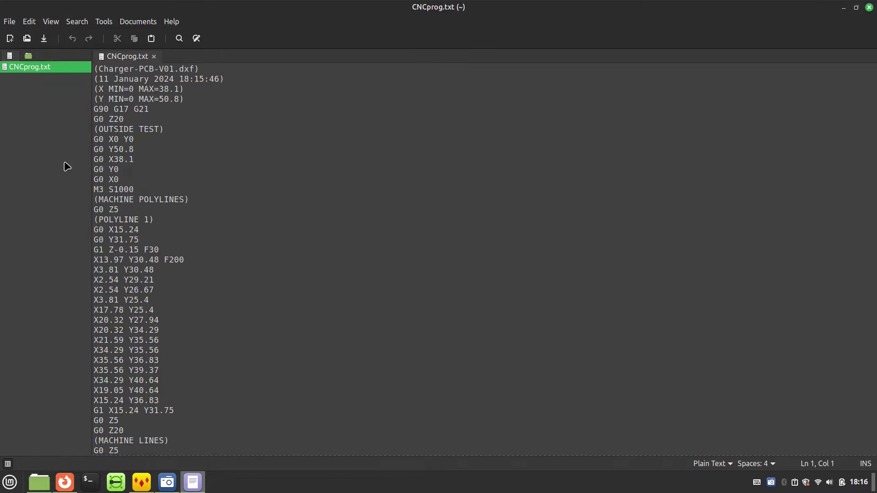
scroll(198, 122, "down", 20)
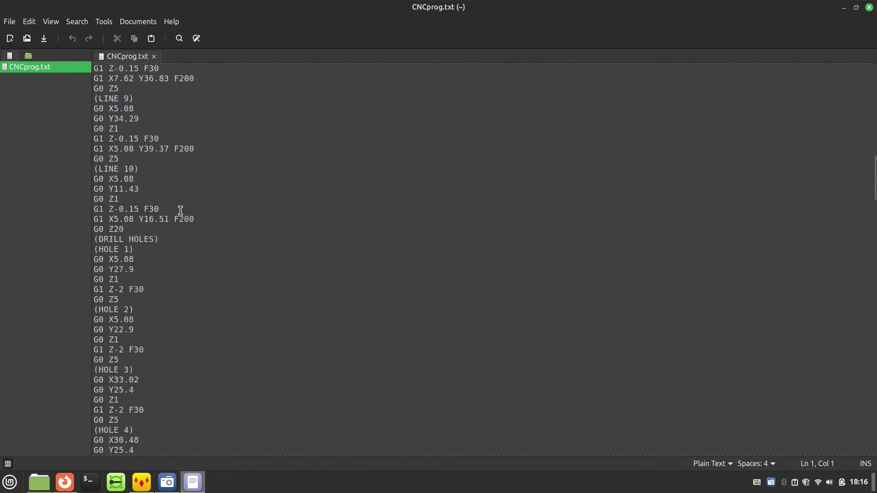
scroll(180, 218, "down", 18)
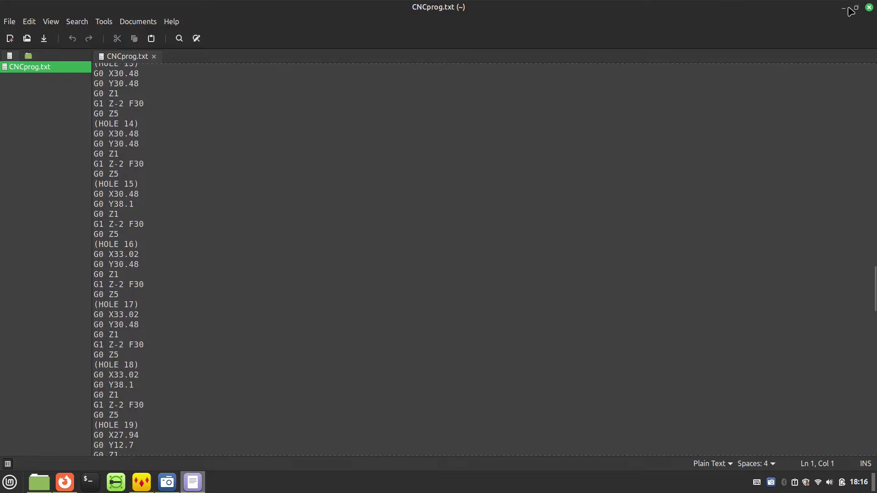